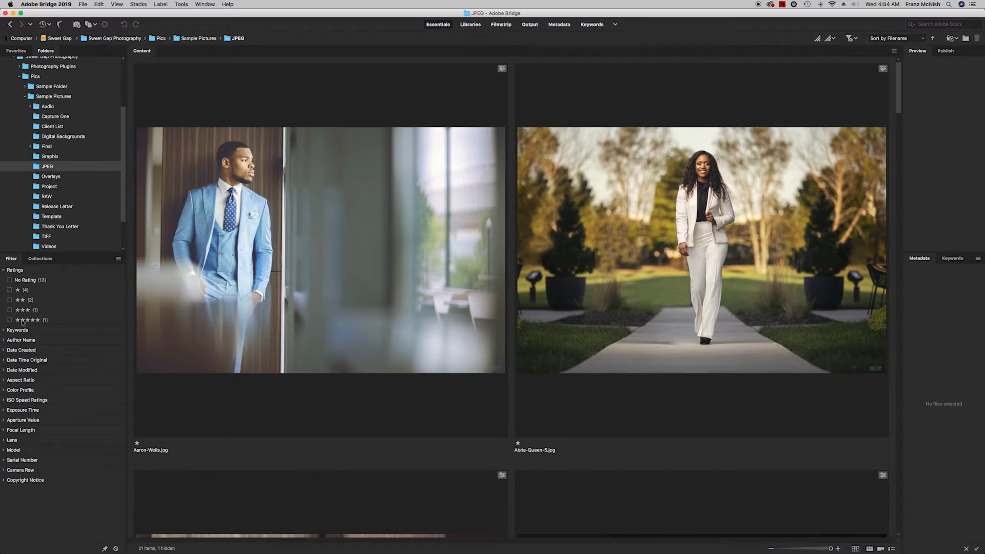
# Filter the JPEG folder to show only images rated one, two, three and five stars
pyautogui.click(9, 290)
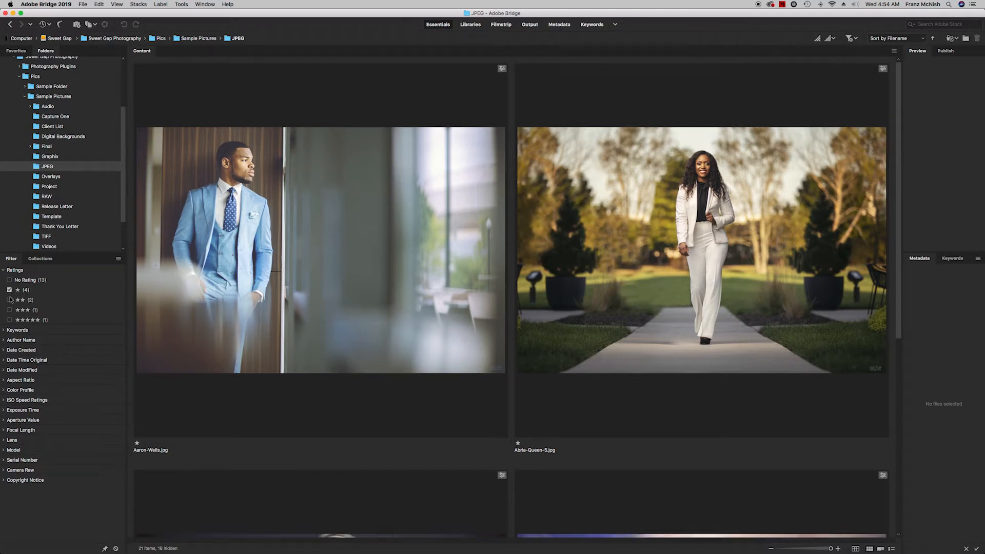
pyautogui.click(9, 301)
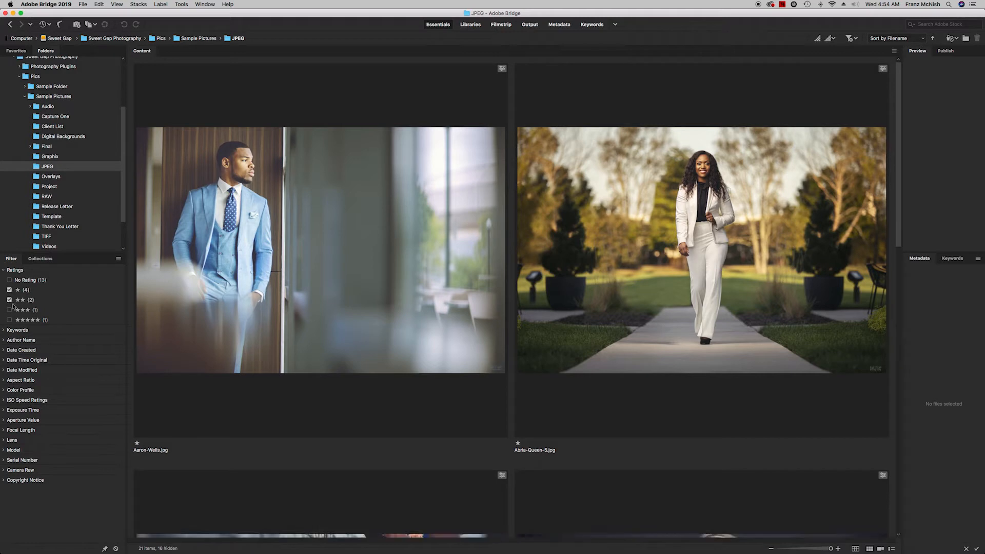
pyautogui.click(9, 310)
pyautogui.click(9, 320)
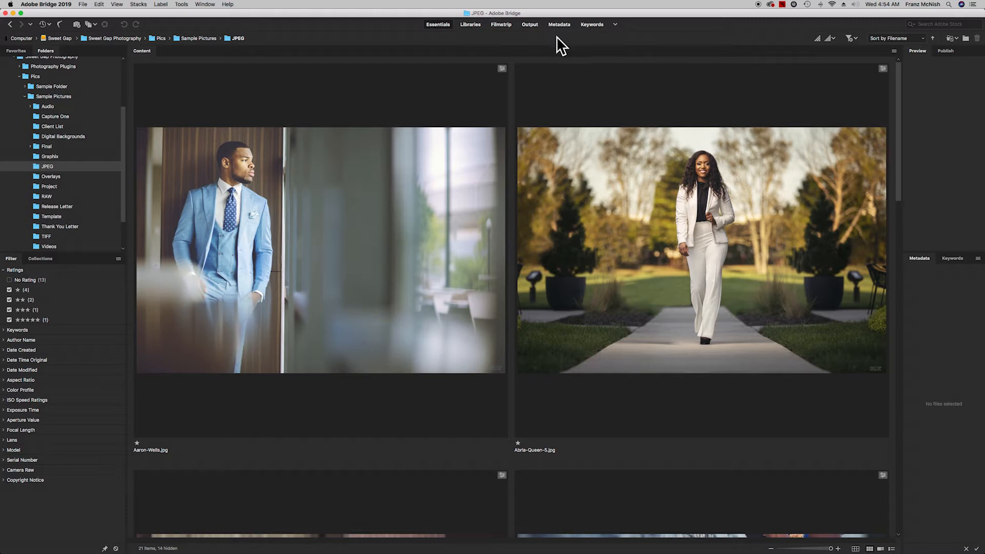
# Switch to the Output workspace and place all the filtered images on the contact sheet canvas
pyautogui.click(529, 25)
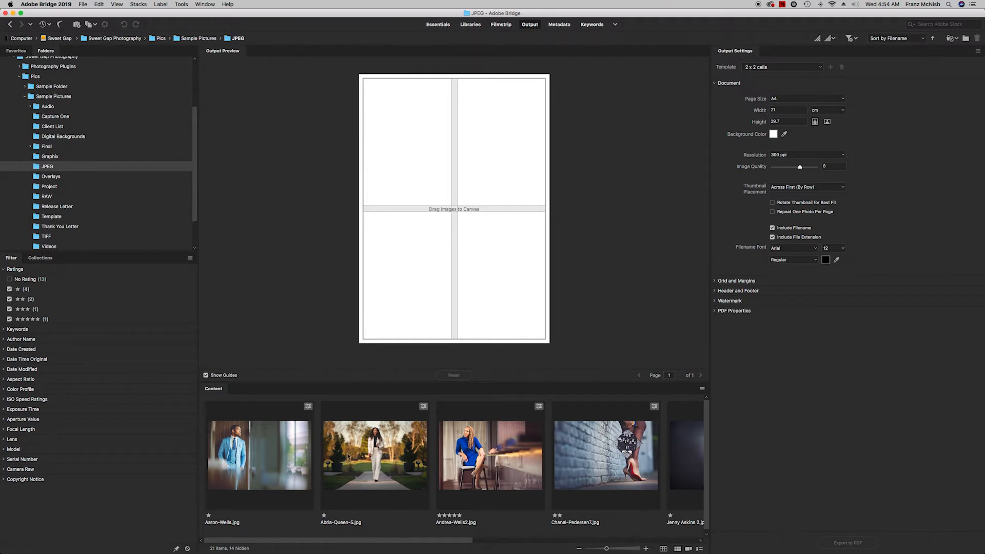
pyautogui.click(270, 448)
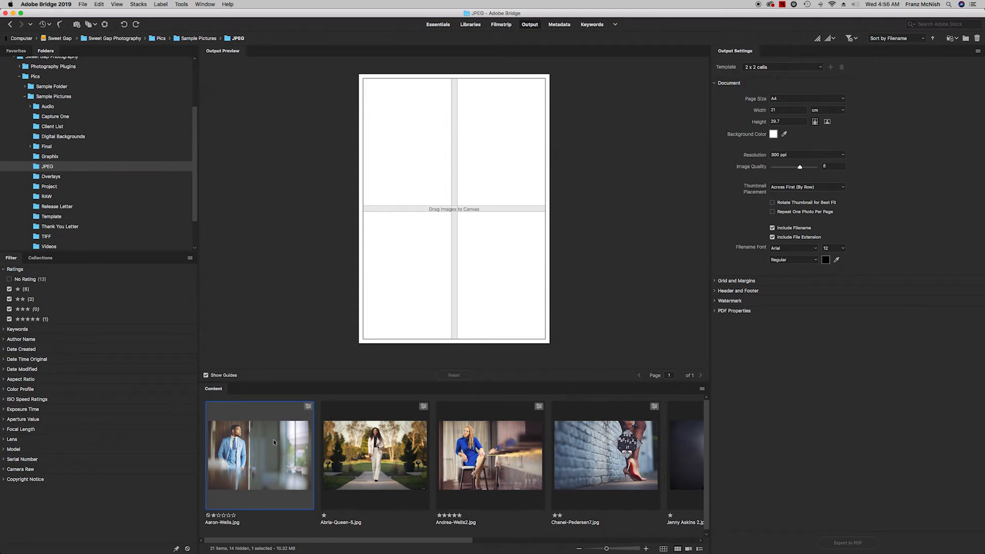
pyautogui.press('super+a')
pyautogui.moveTo(387, 458); pyautogui.dragTo(457, 248)
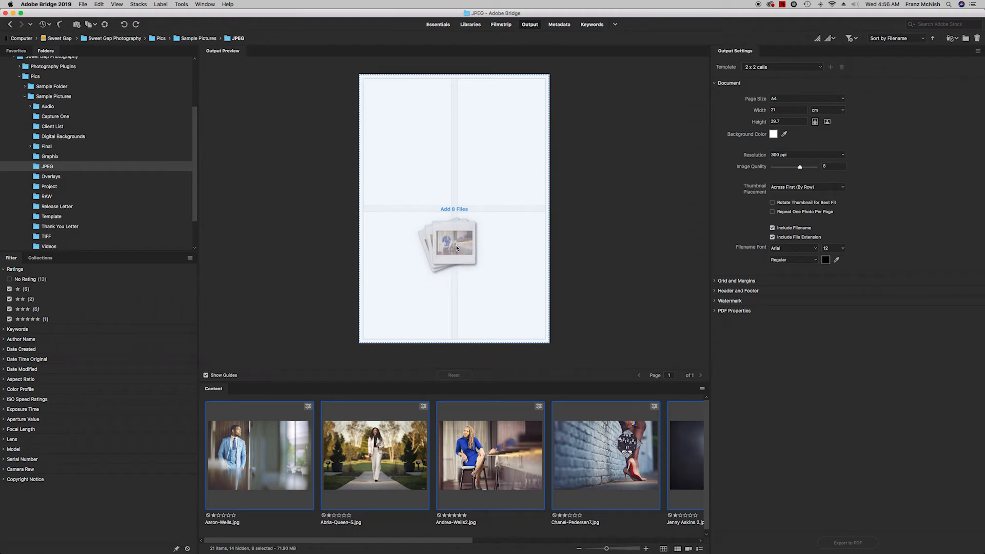
pyautogui.moveTo(456, 248); pyautogui.dragTo(456, 248)
pyautogui.moveTo(456, 249); pyautogui.dragTo(456, 246)
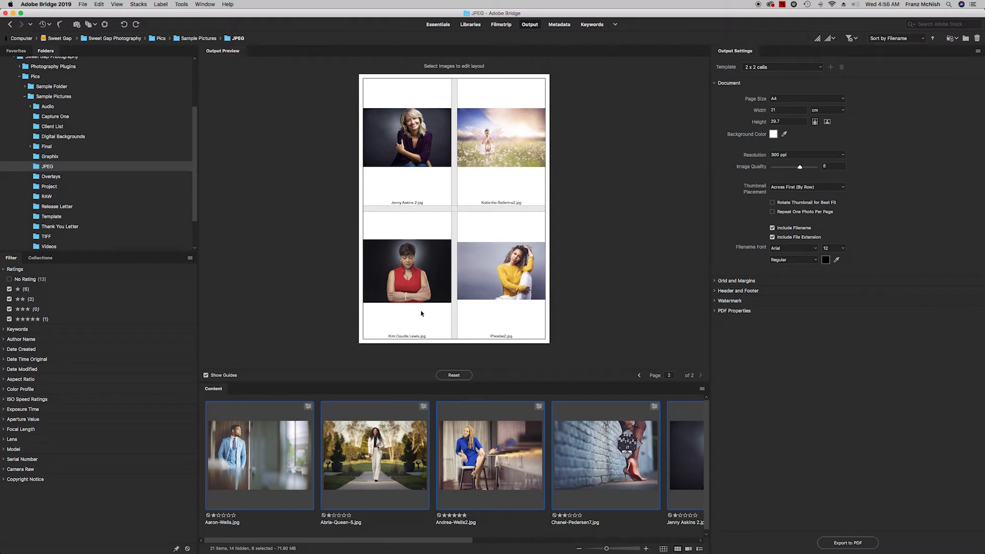
# Set the contact sheet's background color to black
pyautogui.click(715, 83)
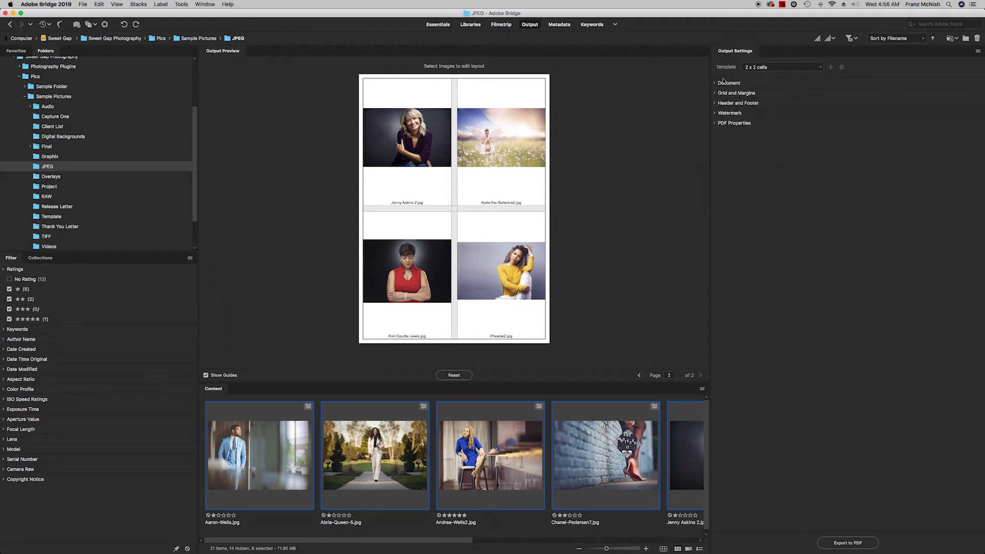
pyautogui.click(715, 84)
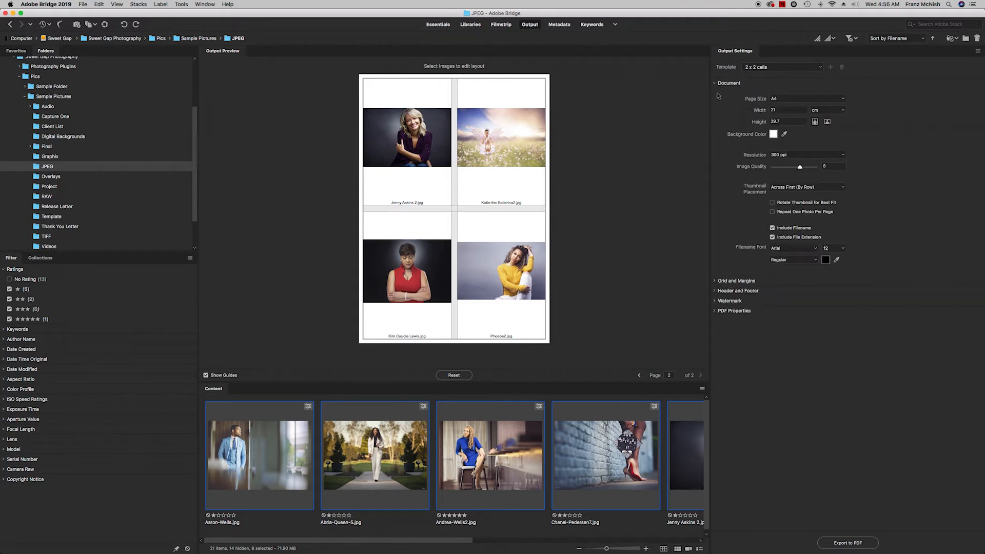
pyautogui.click(773, 136)
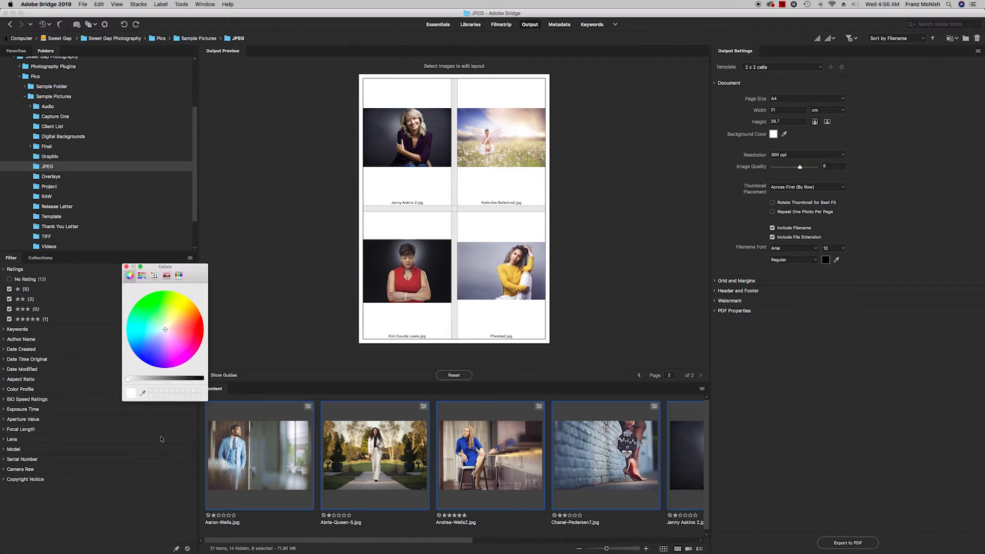
pyautogui.moveTo(127, 381); pyautogui.dragTo(202, 379)
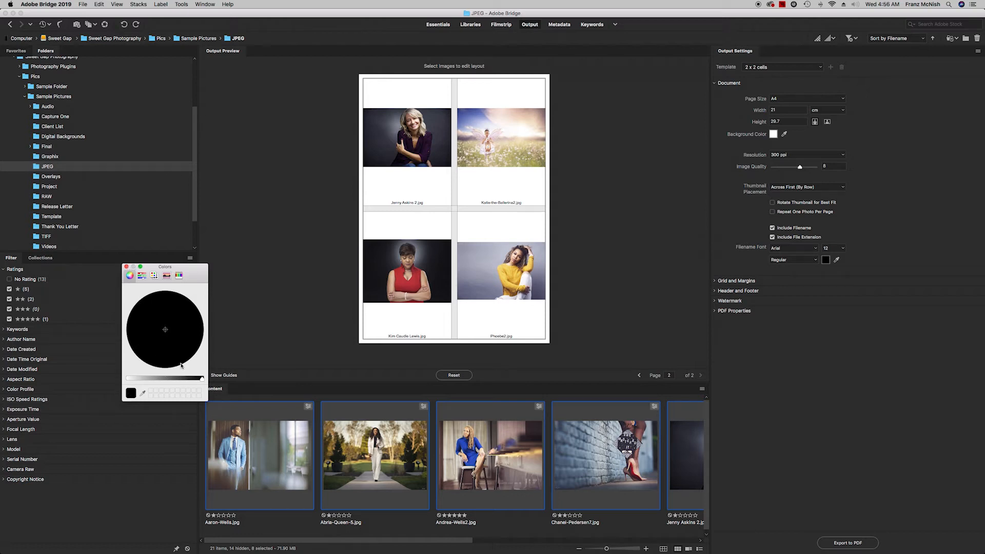
pyautogui.click(127, 268)
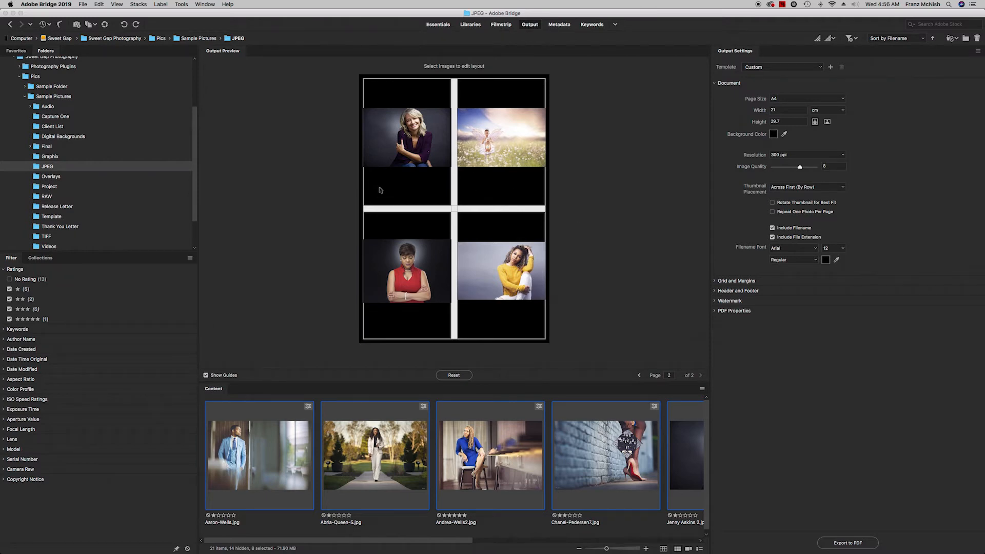
# Set the filename font color to white
pyautogui.click(825, 261)
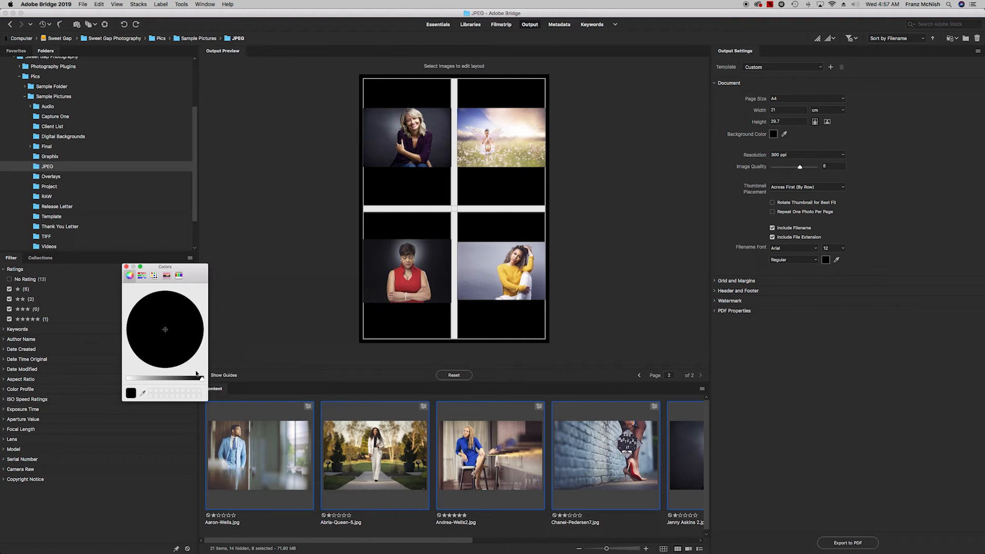
pyautogui.moveTo(201, 378); pyautogui.dragTo(128, 379)
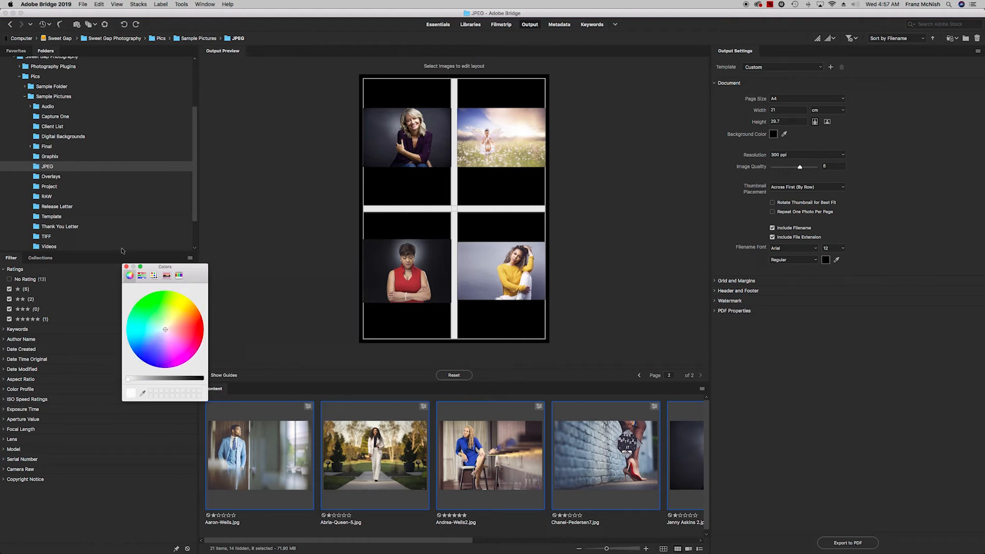
pyautogui.click(127, 266)
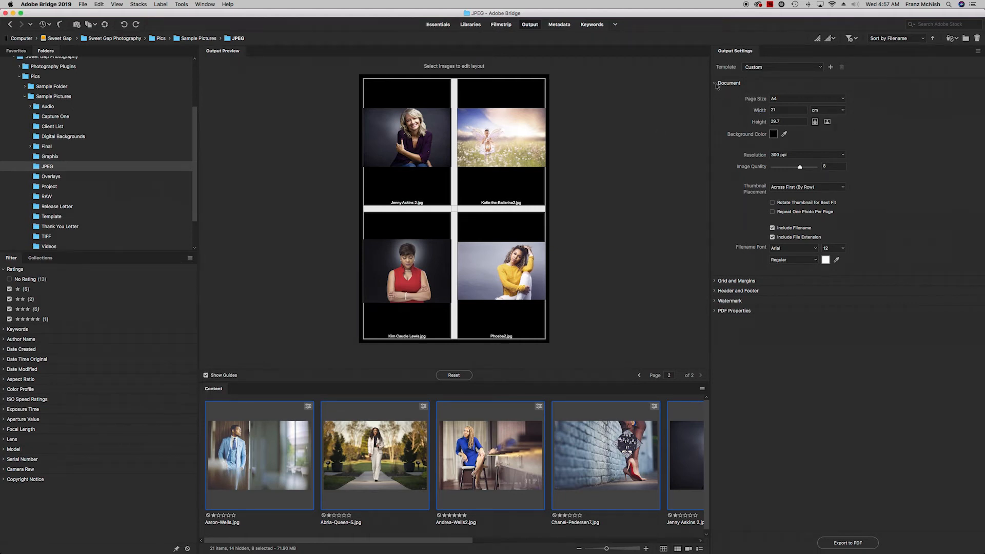
# Review the document's page size, measurement unit, resolution and image quality options, choosing 300 ppi as the resolution
pyautogui.click(842, 99)
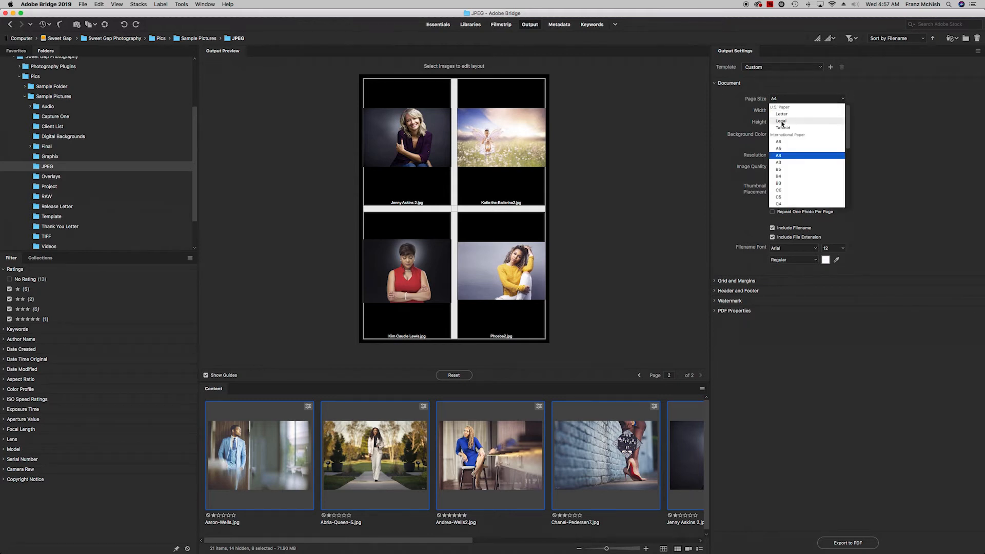
pyautogui.click(842, 99)
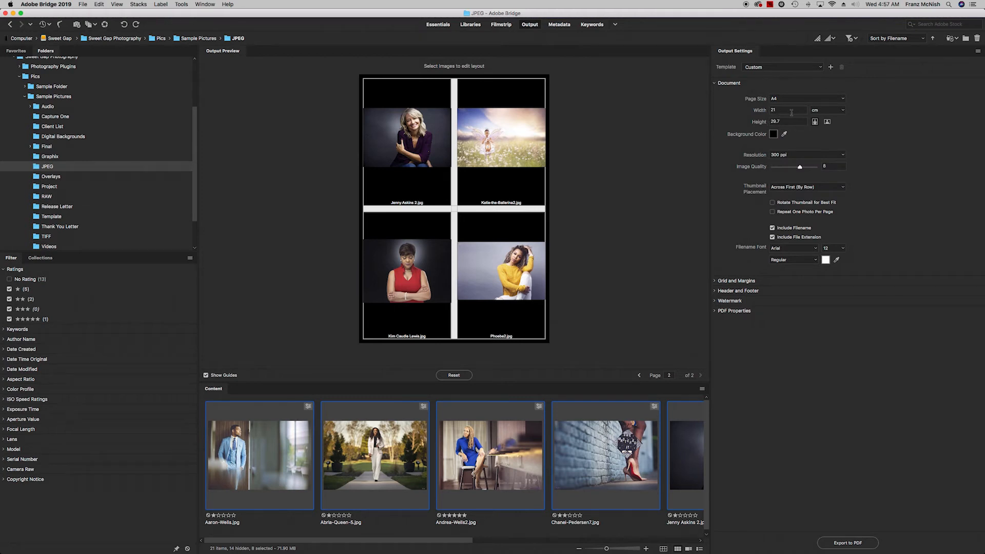
pyautogui.click(842, 110)
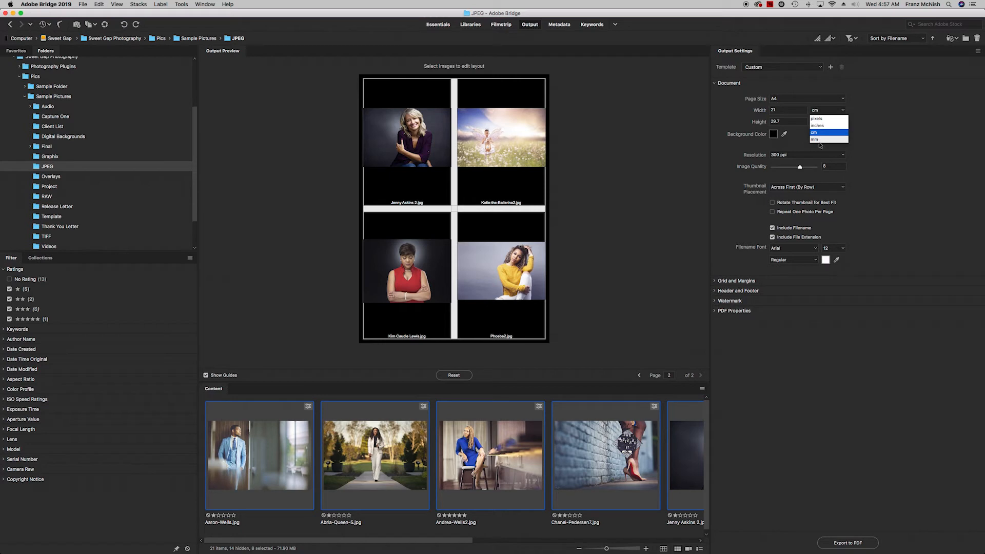
pyautogui.click(841, 111)
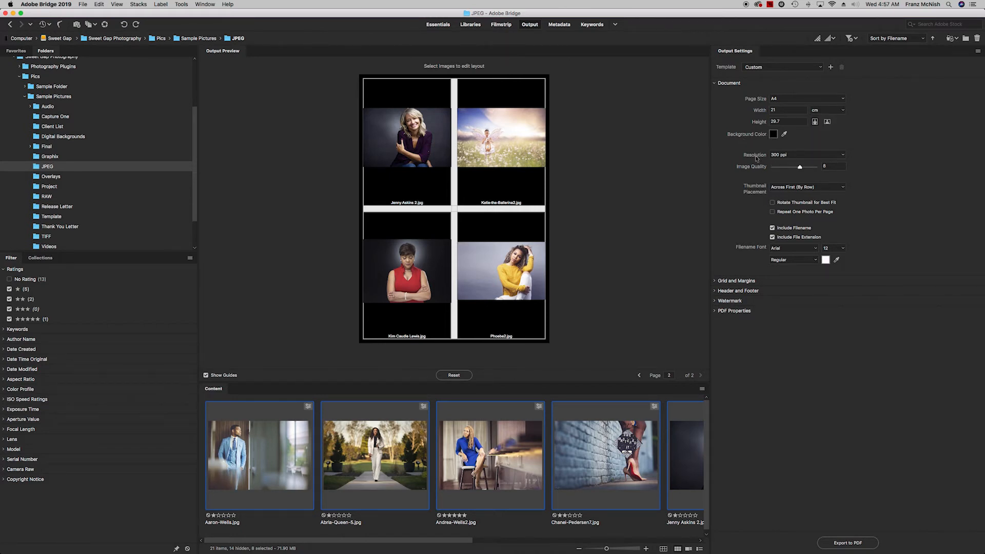
pyautogui.click(842, 155)
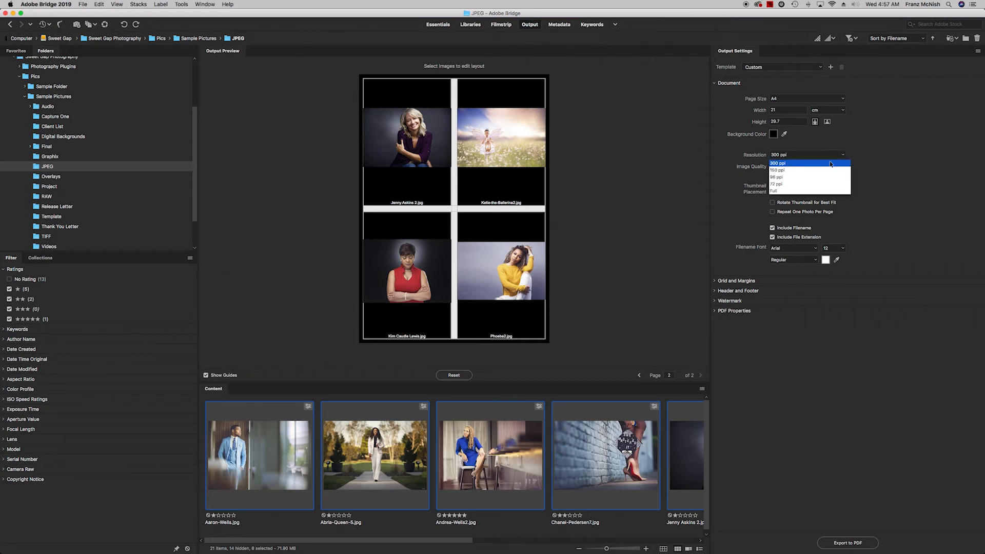
pyautogui.click(785, 163)
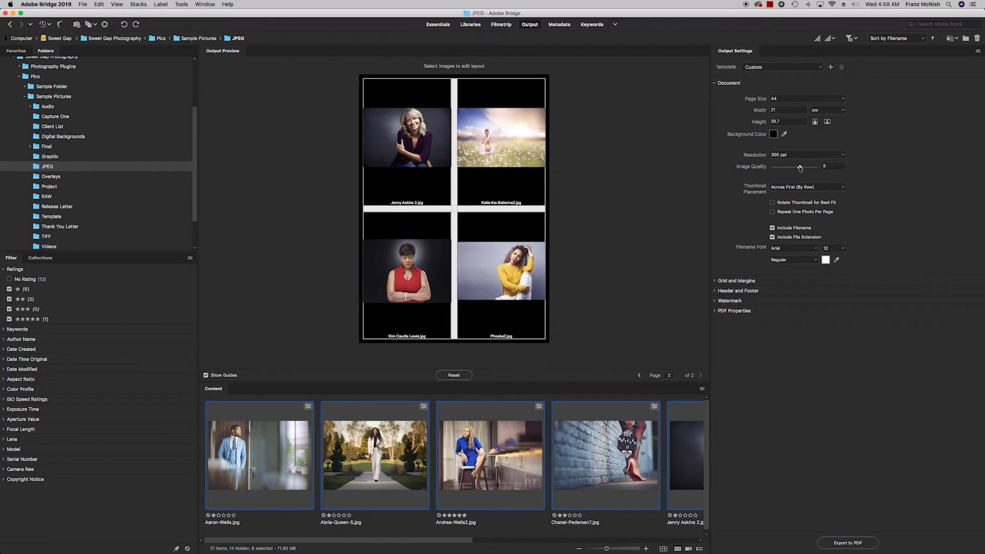
pyautogui.moveTo(794, 170)
pyautogui.mouseDown()
pyautogui.moveTo(786, 171)
pyautogui.moveTo(820, 170)
pyautogui.moveTo(781, 173)
pyautogui.mouseUp()
# Reduce the grid's vertical and horizontal cell spacing to 0.23 cm each
pyautogui.click(736, 280)
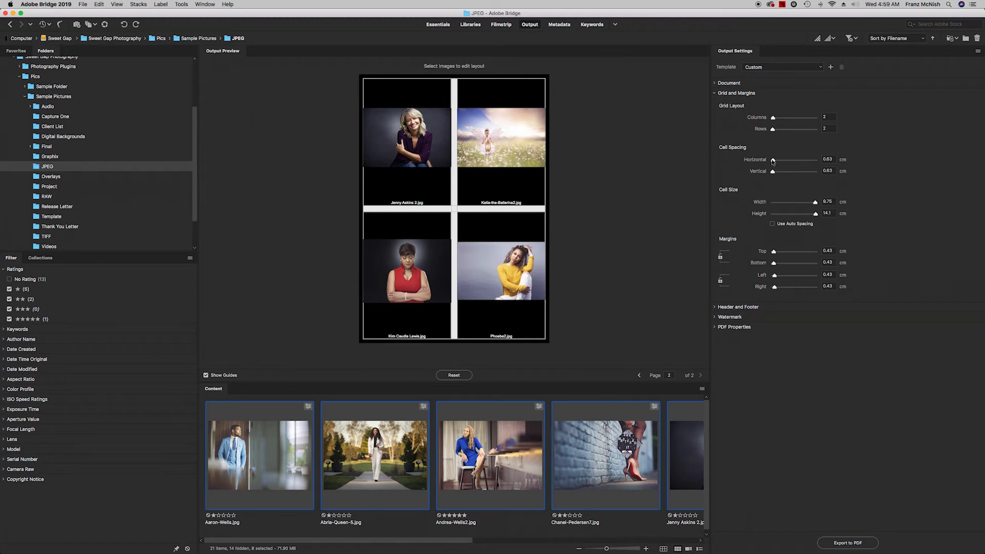
pyautogui.moveTo(772, 162); pyautogui.dragTo(771, 163)
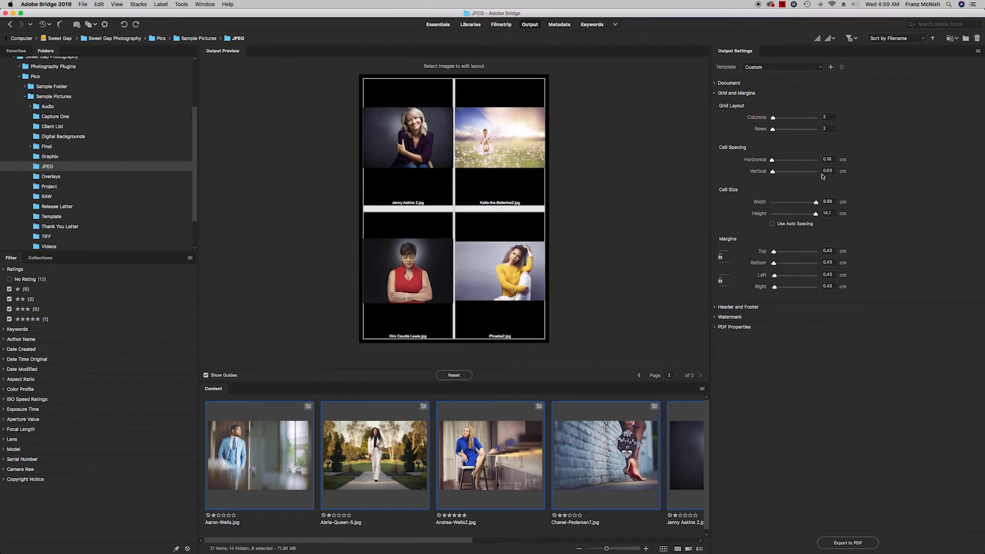
pyautogui.moveTo(772, 173); pyautogui.dragTo(772, 173)
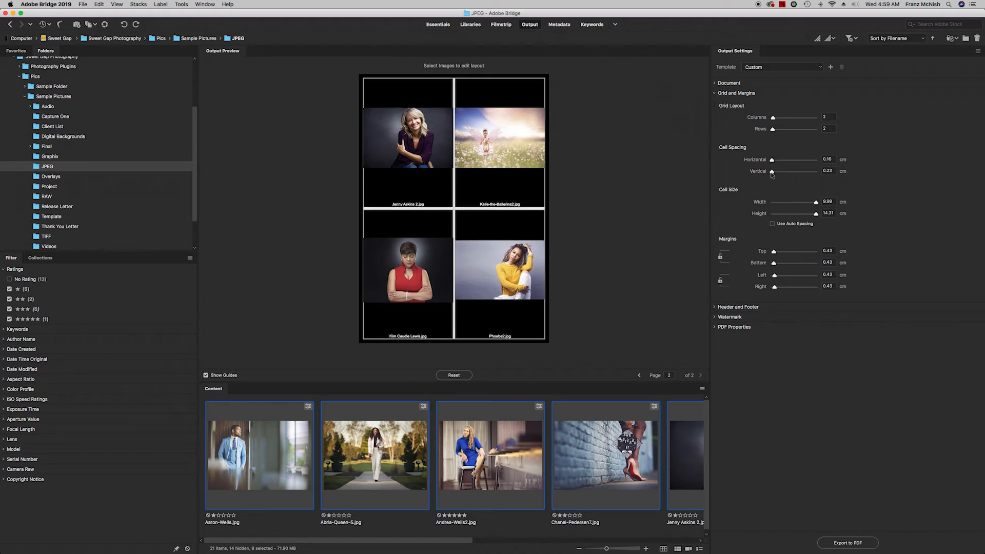
pyautogui.doubleClick(833, 158)
pyautogui.write('0.23')
pyautogui.press('Return')
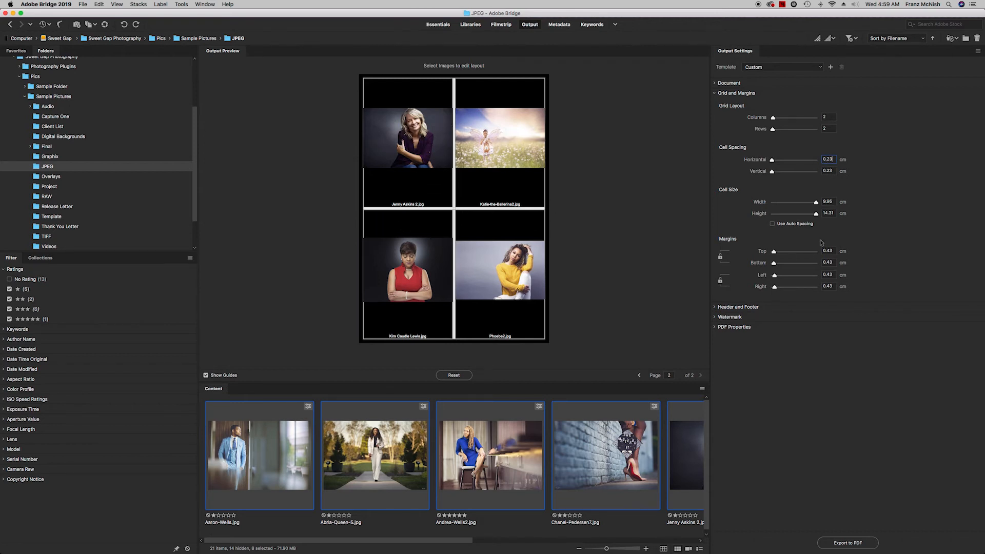
# Add a text watermark reading SAMPLE to the images and set its font size to 48
pyautogui.click(716, 306)
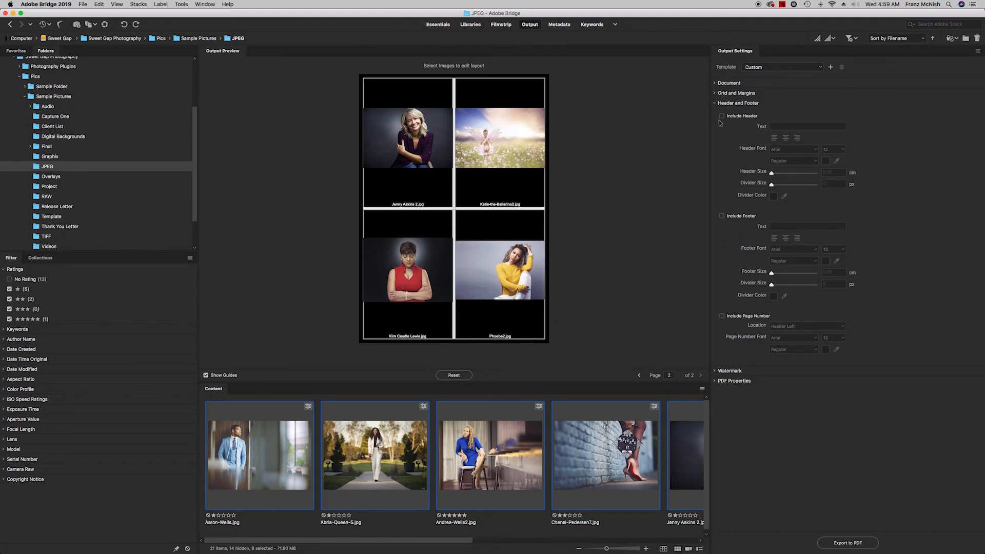
pyautogui.click(715, 103)
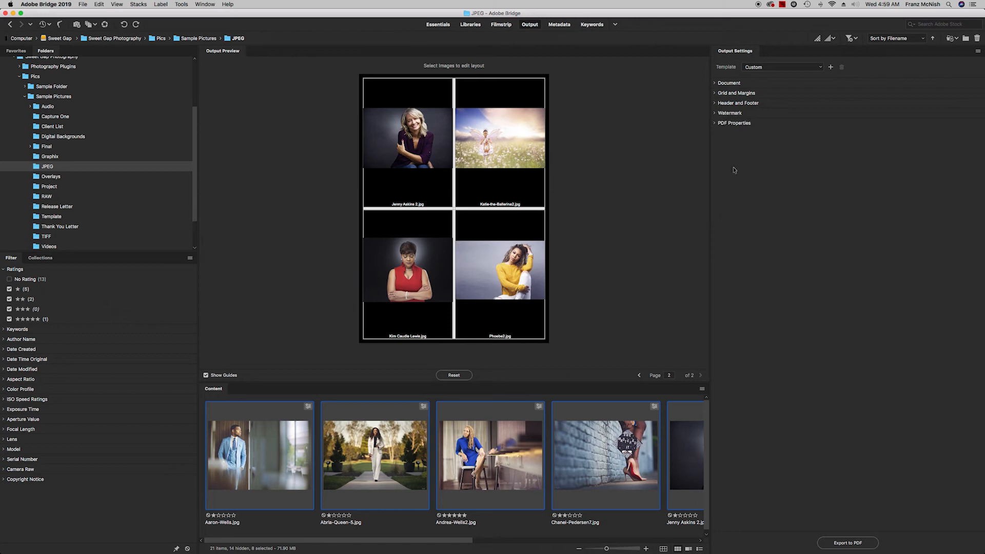
pyautogui.click(715, 113)
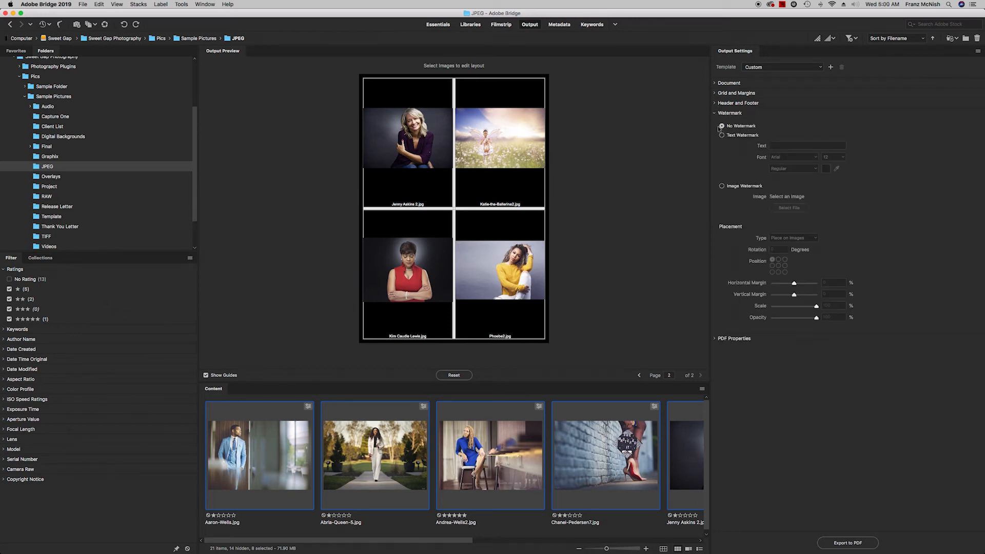
pyautogui.click(722, 136)
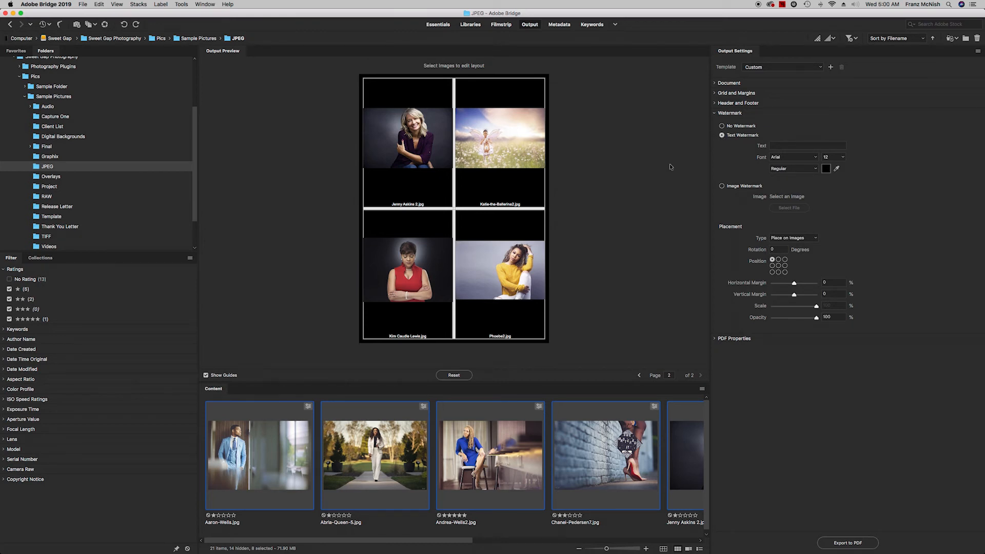
pyautogui.click(783, 146)
pyautogui.click(842, 158)
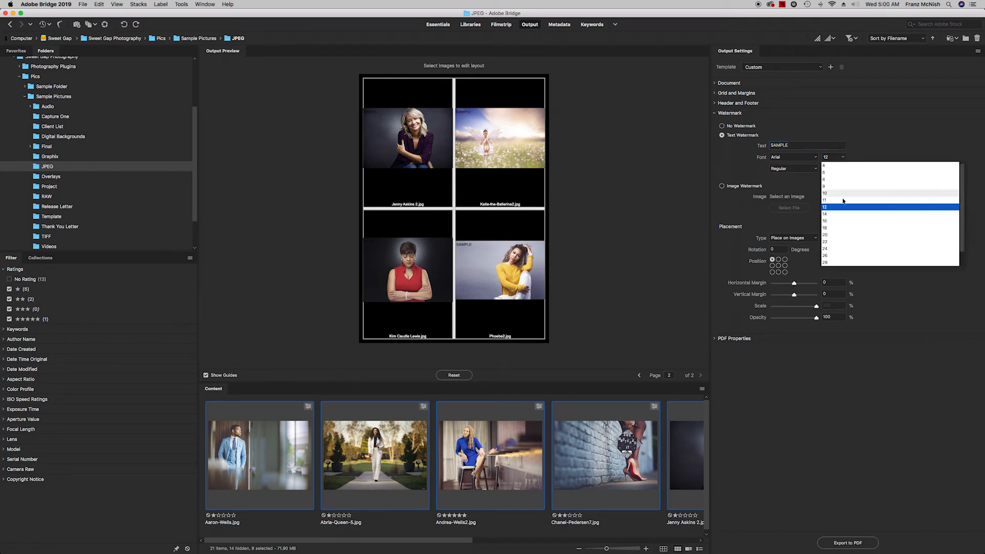
pyautogui.click(831, 262)
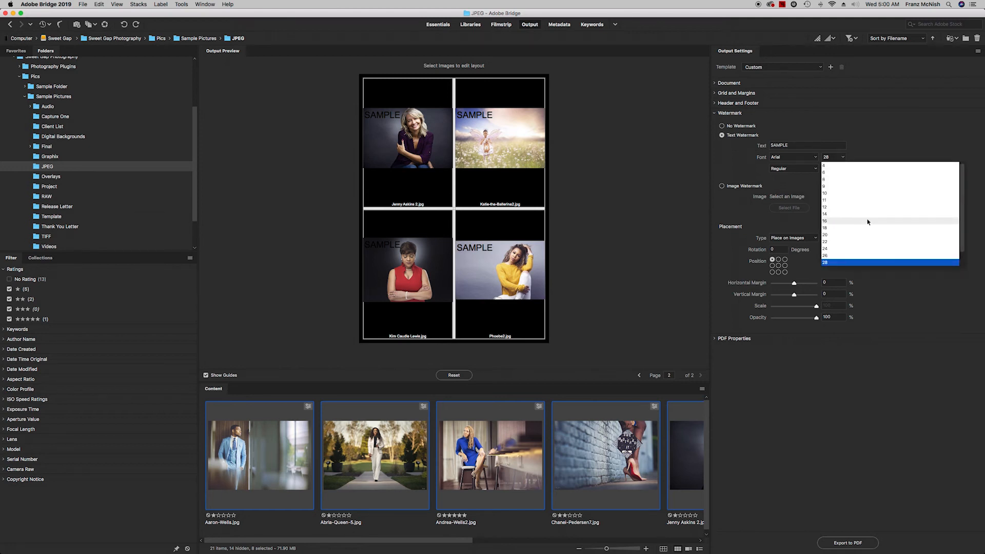
pyautogui.scroll(-2, 862, 223)
pyautogui.click(834, 262)
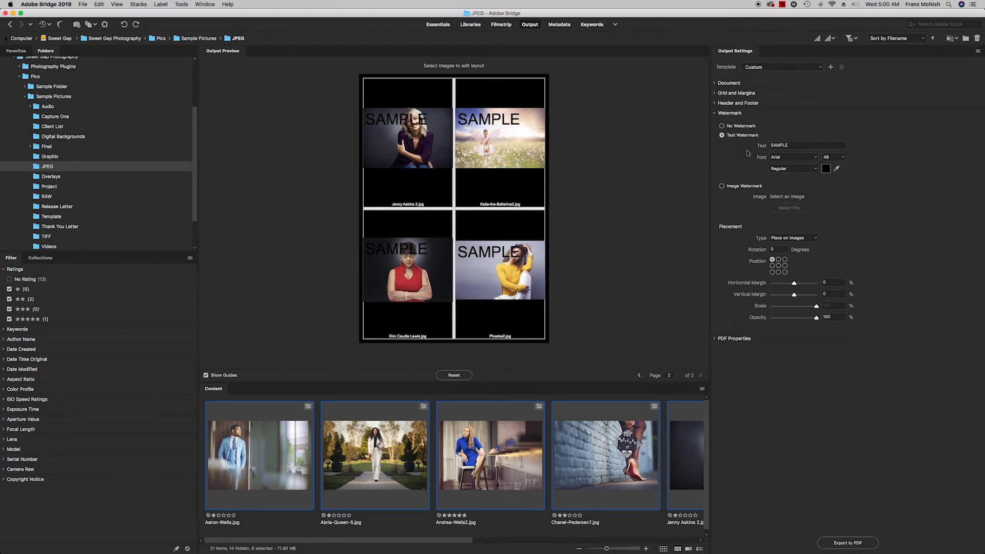
# Try the watermark in the images' upper-right corner, and settle on the centre position
pyautogui.click(778, 266)
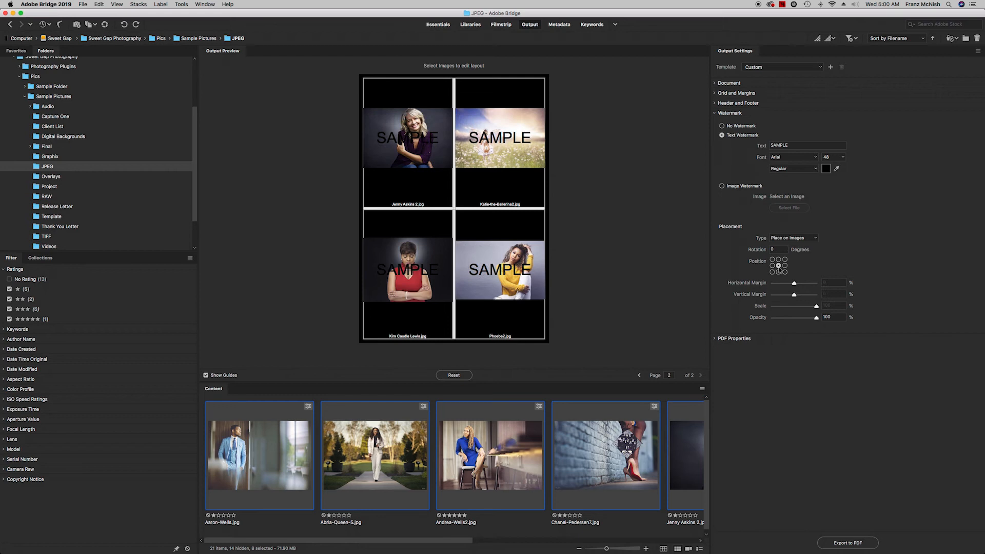
pyautogui.click(785, 260)
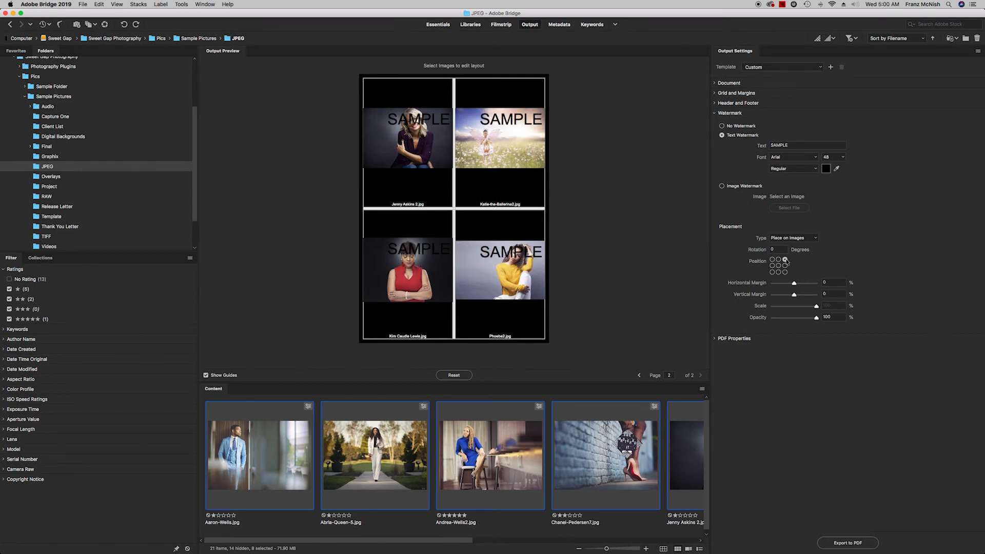
pyautogui.click(778, 265)
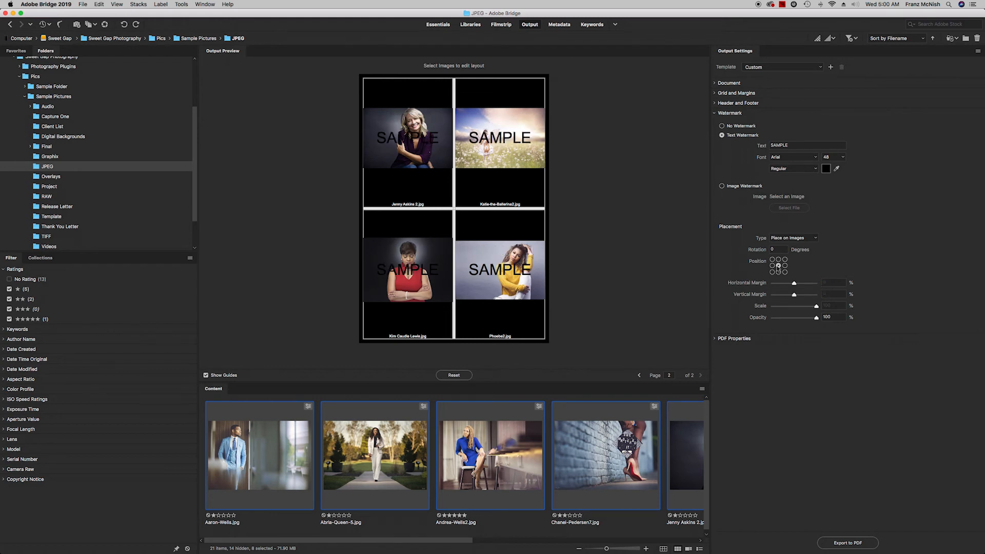
# Change the watermark text's colour to white and lower its opacity to 14%
pyautogui.click(826, 169)
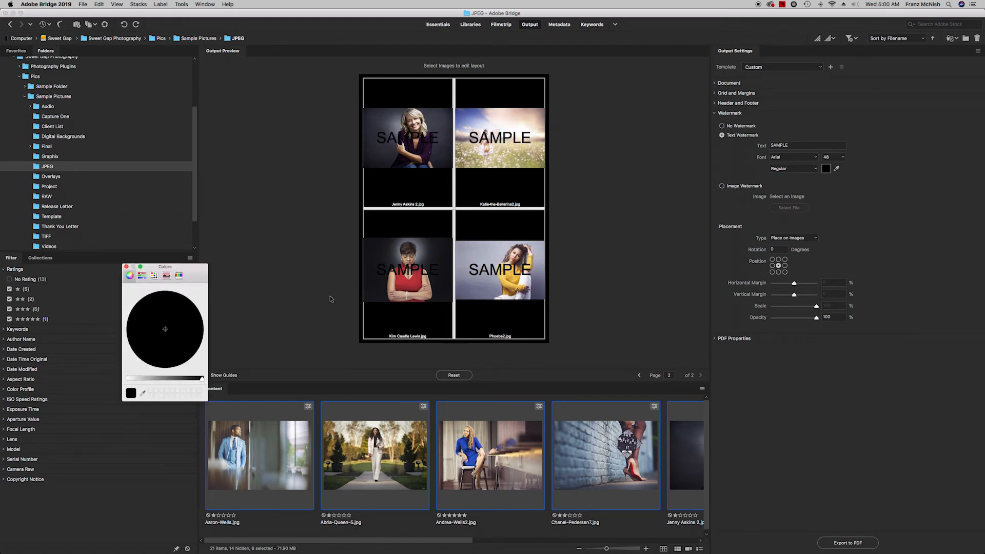
pyautogui.moveTo(145, 378); pyautogui.dragTo(128, 378)
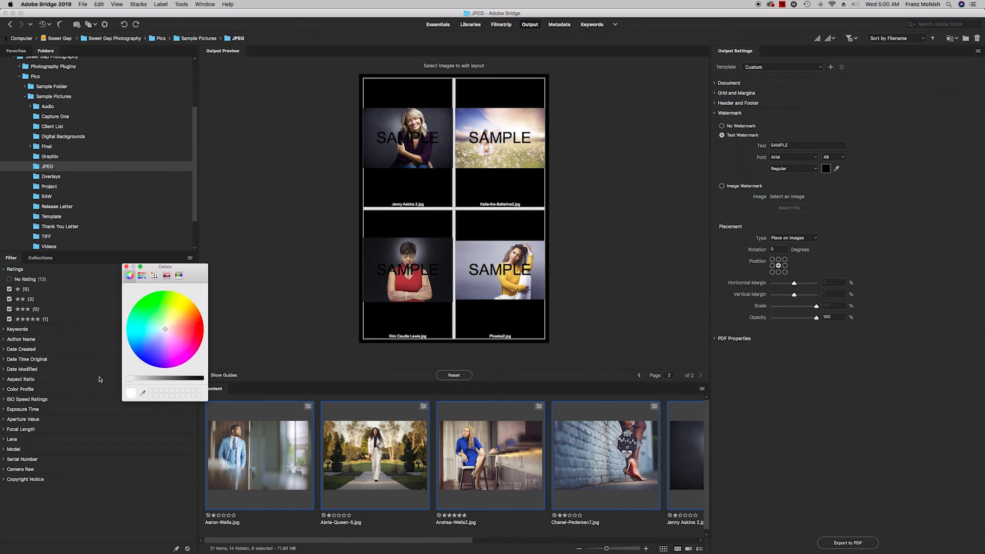
pyautogui.click(127, 267)
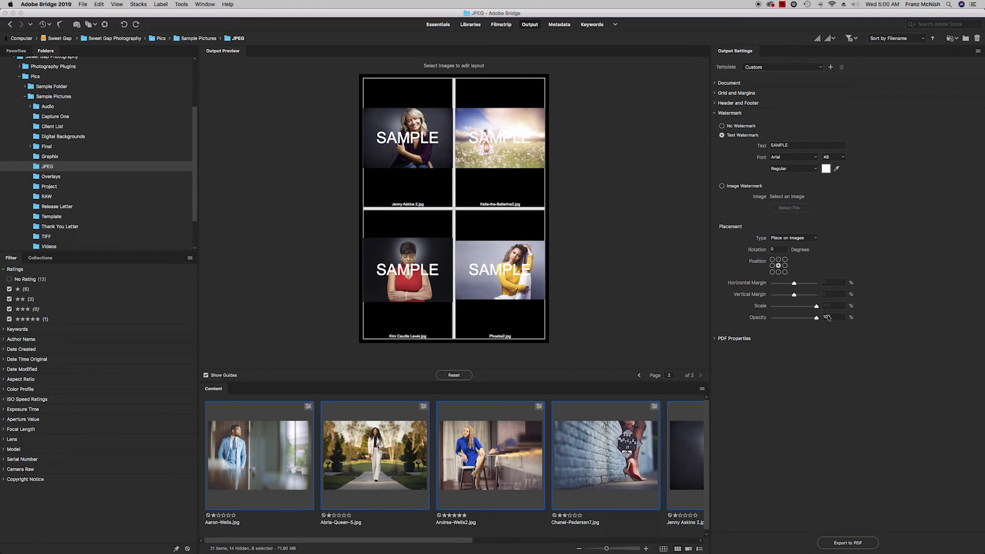
pyautogui.moveTo(816, 319); pyautogui.dragTo(780, 323)
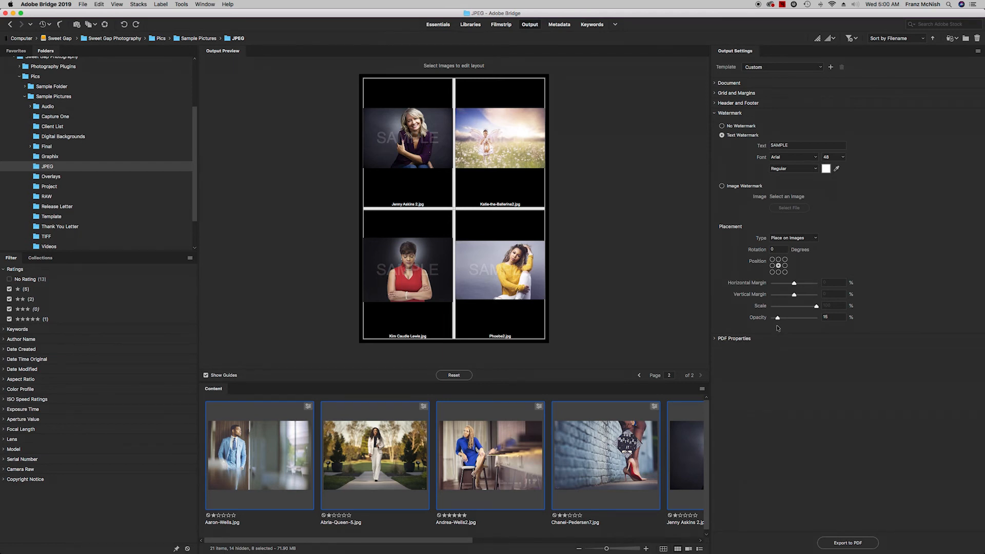
pyautogui.moveTo(776, 326); pyautogui.dragTo(775, 326)
# Try rotating the watermark by 45 degrees, and return its rotation to 0 degrees
pyautogui.moveTo(778, 250); pyautogui.dragTo(769, 251)
pyautogui.write('9')
pyautogui.press('Return')
pyautogui.moveTo(779, 250); pyautogui.dragTo(759, 253)
pyautogui.write('45')
pyautogui.press('Return')
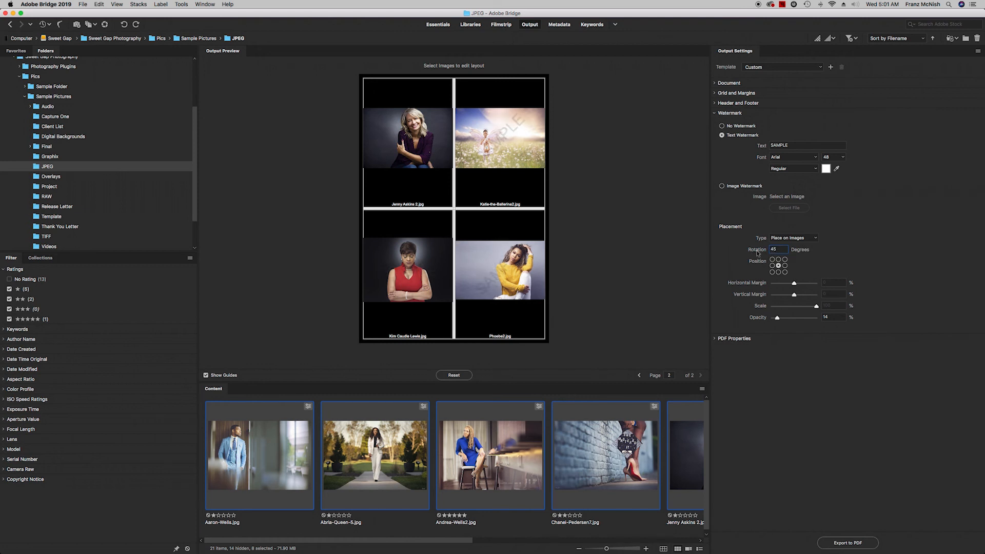
pyautogui.moveTo(783, 249); pyautogui.dragTo(757, 250)
pyautogui.write('0')
pyautogui.press('Return')
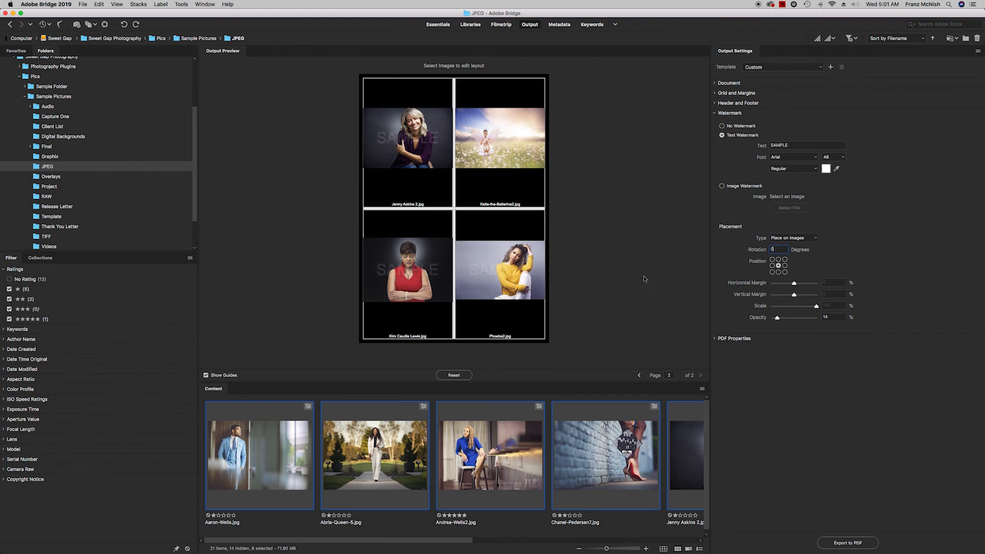
pyautogui.click(730, 114)
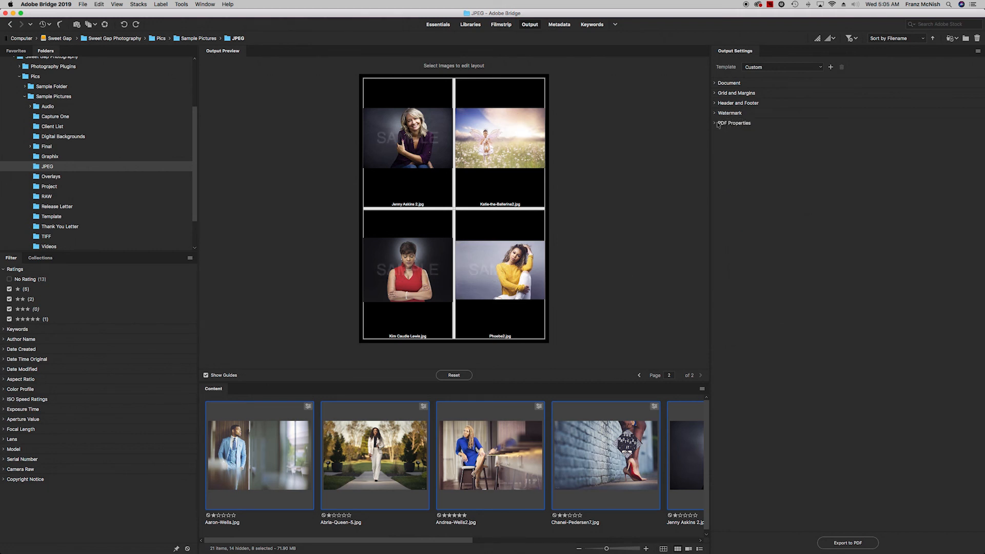
# Export the contact sheet to the Client List folder as Sample Pictures.pdf, replacing the existing PDF of that name
pyautogui.click(853, 545)
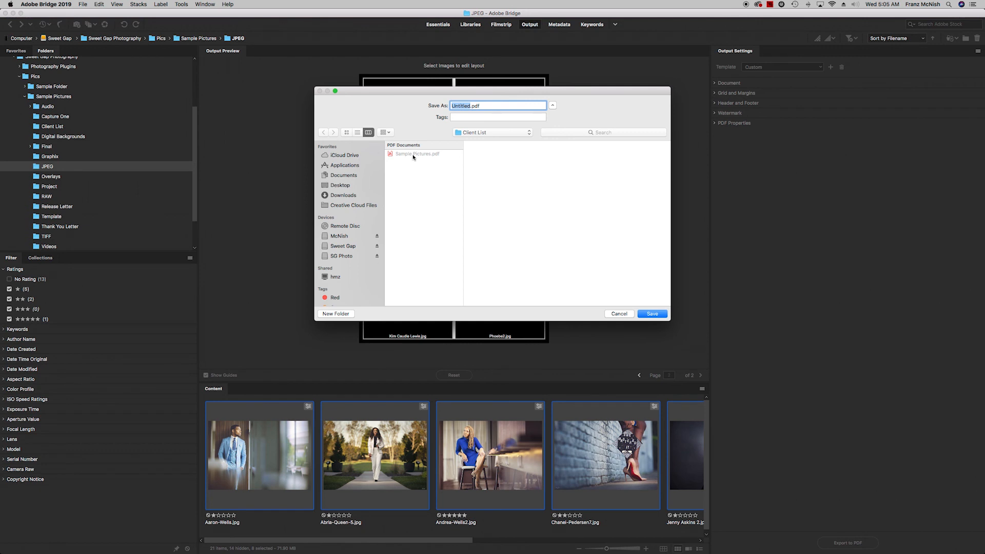
pyautogui.click(412, 155)
pyautogui.click(650, 314)
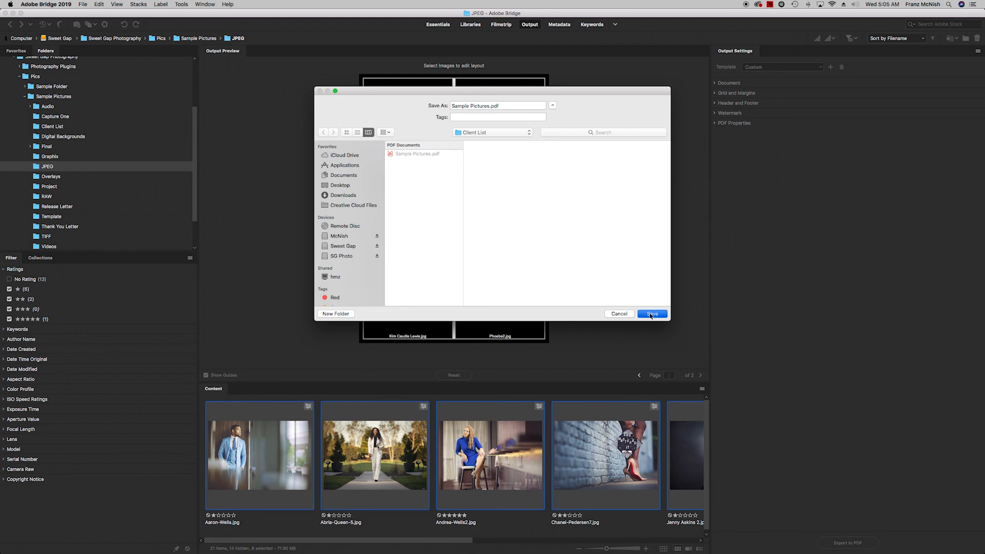
pyautogui.click(548, 142)
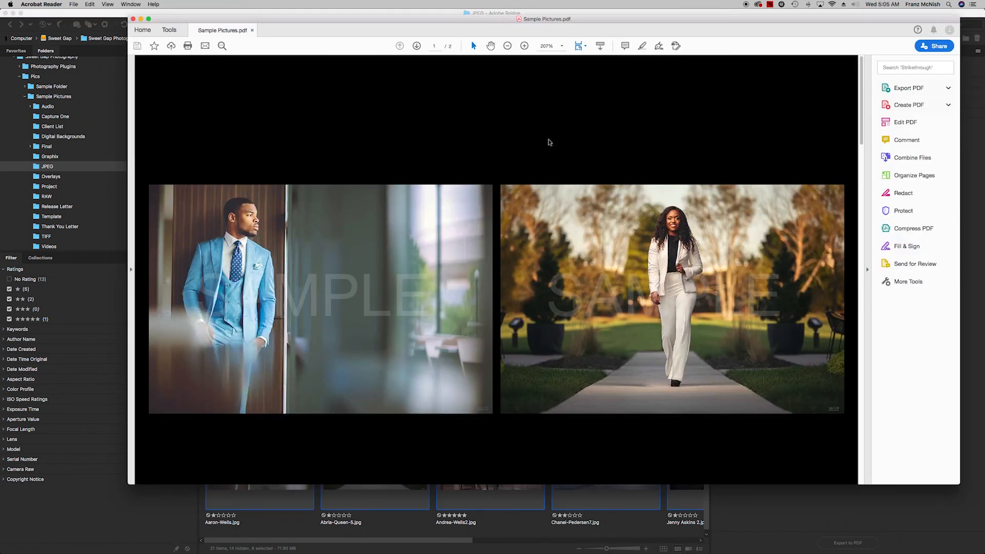
# Look through both pages of the exported PDF in Acrobat Reader to check the images, file name captions and watermarks
pyautogui.scroll(-1, 540, 148)
pyautogui.scroll(-7, 540, 148)
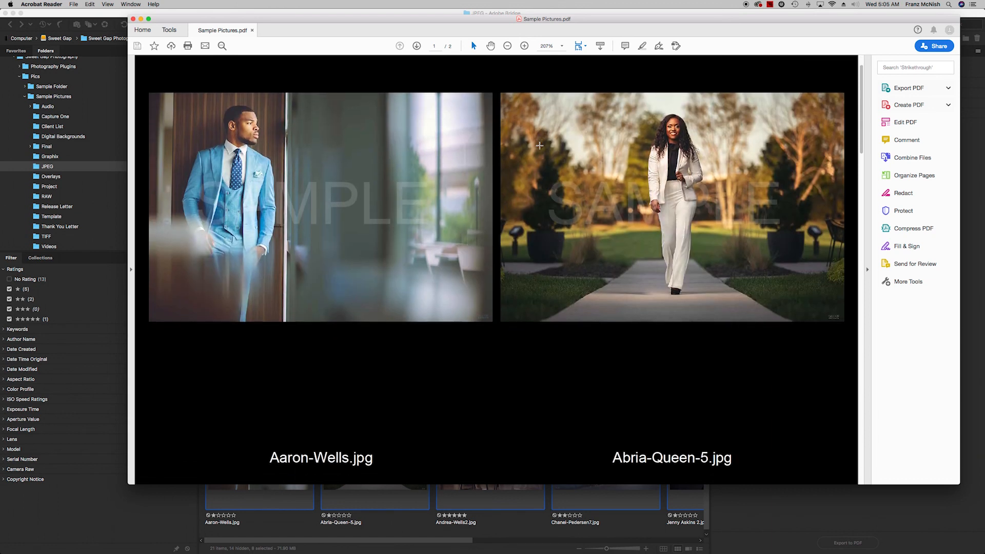
pyautogui.scroll(-10, 538, 149)
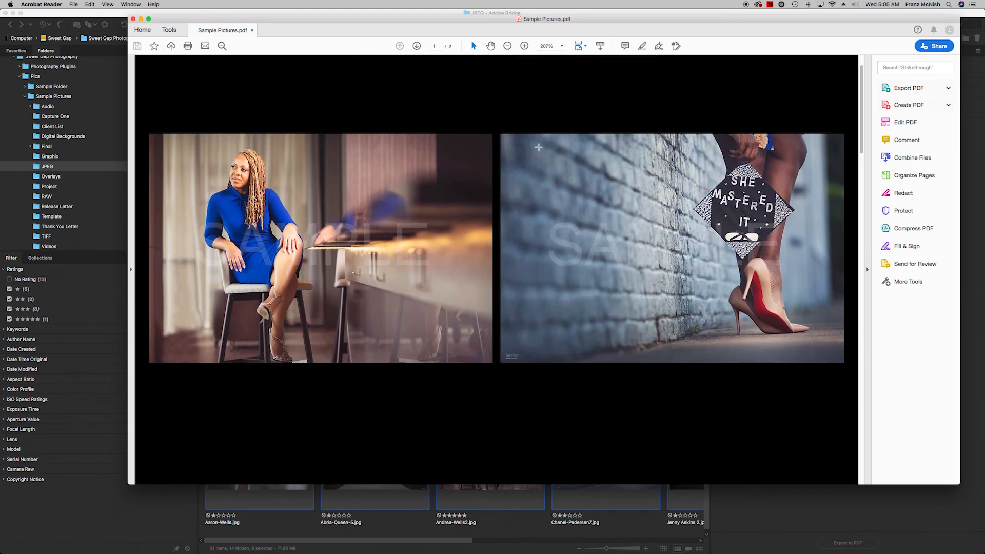
pyautogui.scroll(-10, 538, 150)
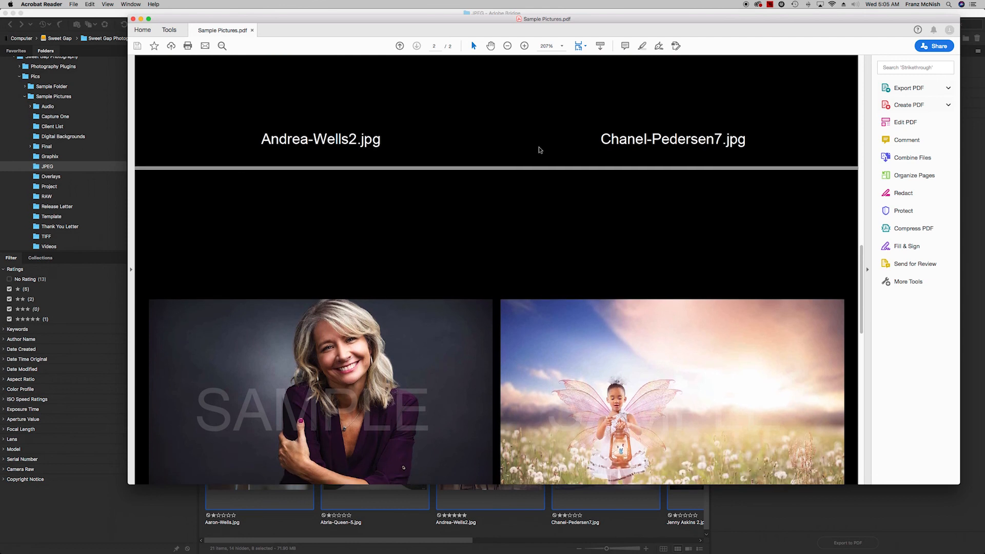
pyautogui.scroll(-10, 539, 150)
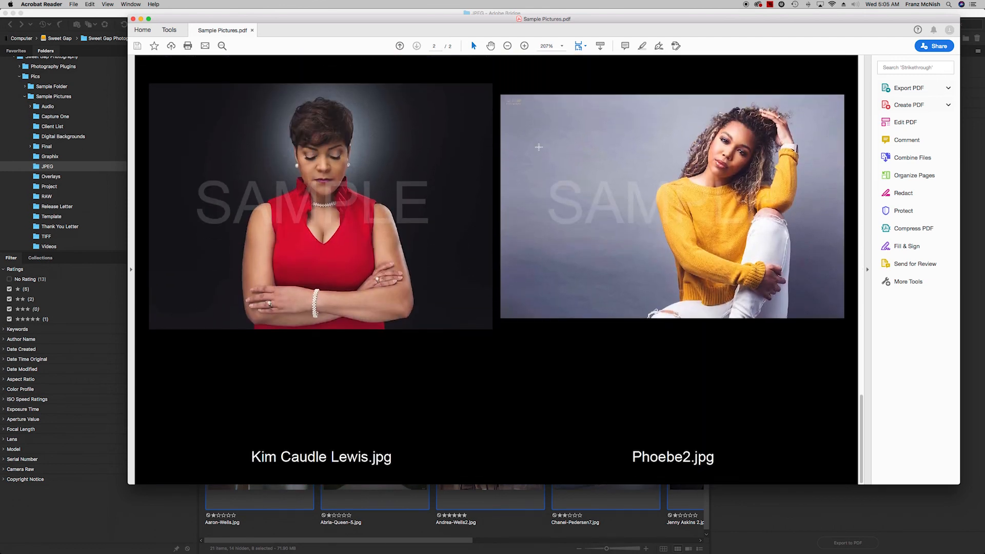
pyautogui.scroll(10, 536, 165)
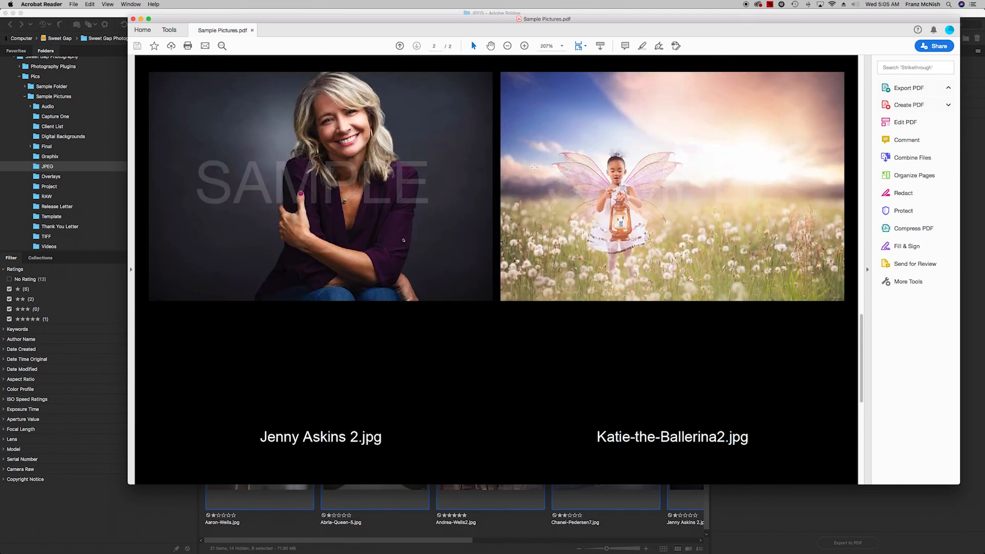
pyautogui.scroll(5, 534, 167)
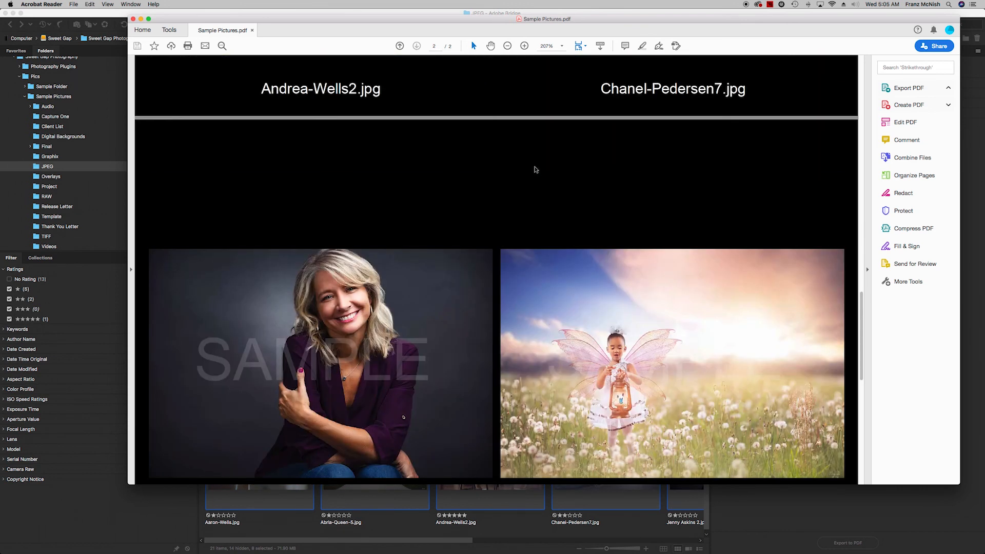